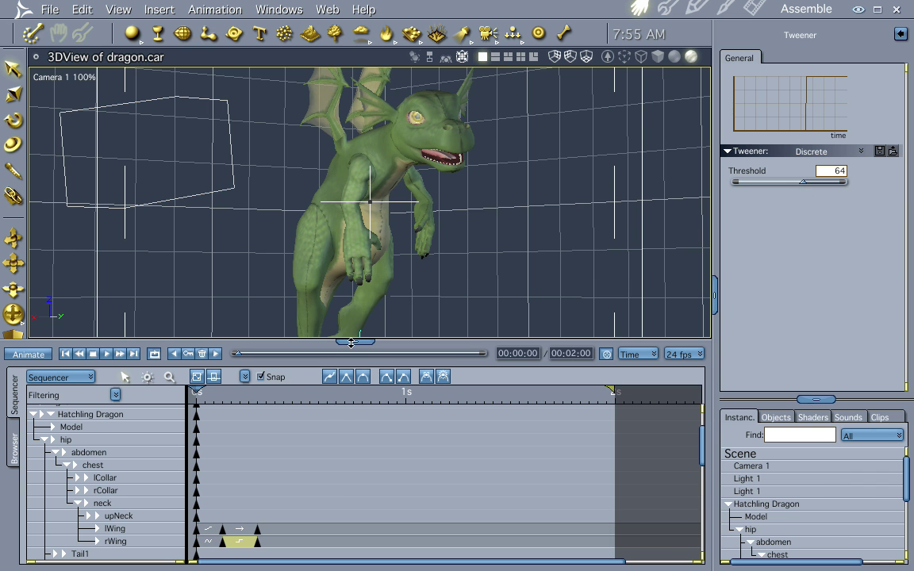
# Resize the 3D view and sequencer so more dragon tracks show, then scrub to preview the flap
pyautogui.moveTo(351, 340); pyautogui.dragTo(352, 410)
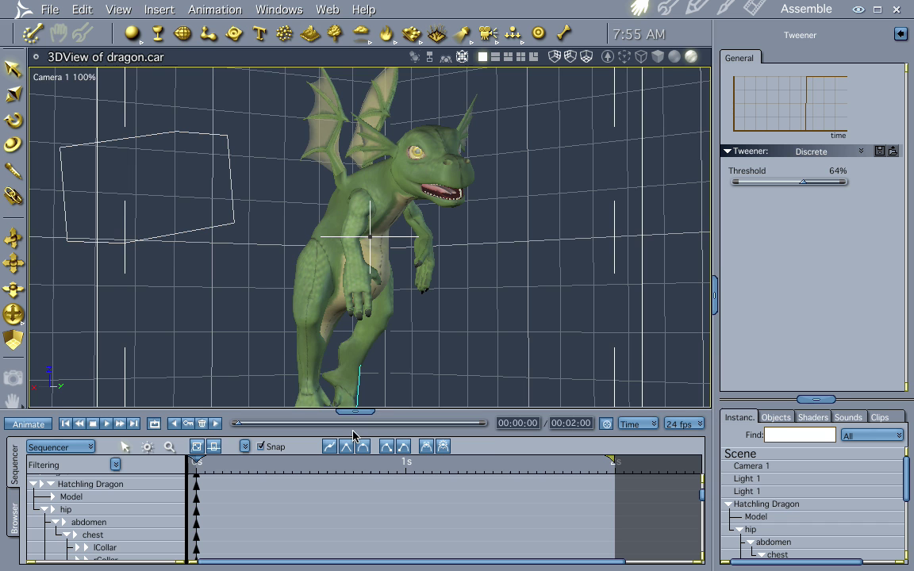
pyautogui.moveTo(354, 410); pyautogui.dragTo(370, 350)
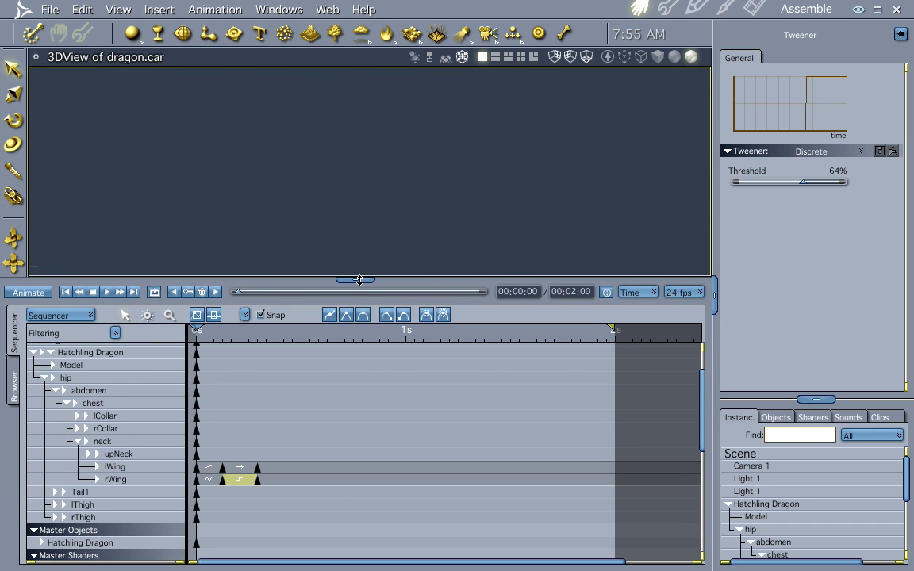
pyautogui.moveTo(371, 349); pyautogui.dragTo(408, 274)
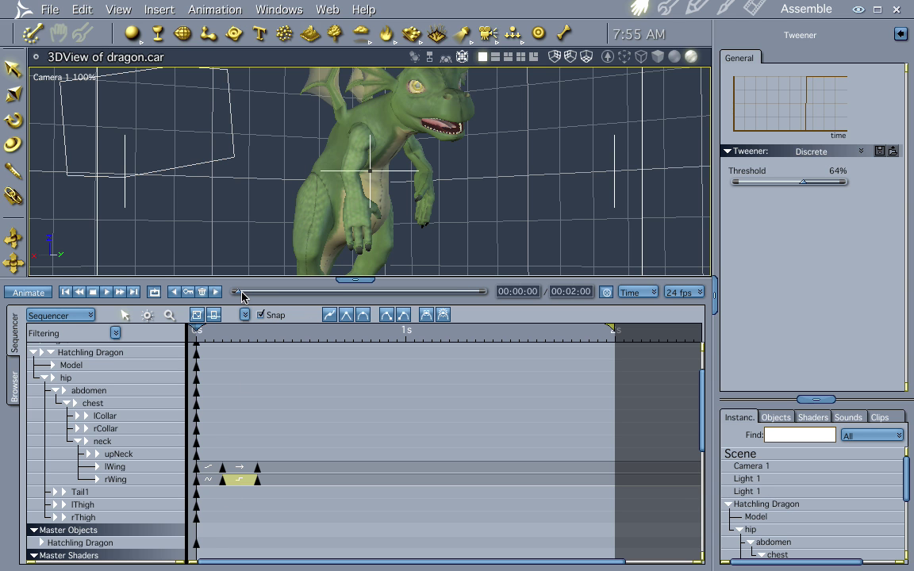
pyautogui.moveTo(242, 296)
pyautogui.mouseDown()
pyautogui.moveTo(260, 296)
pyautogui.moveTo(238, 296)
pyautogui.mouseUp()
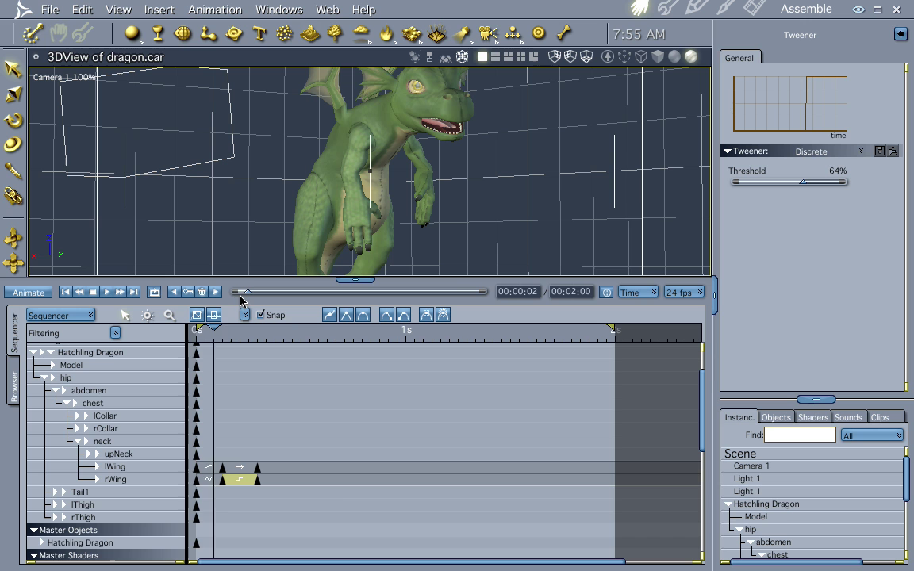
# Try Ease In-Out values up to about 42 on the first lWing segment, then reset it to 0
pyautogui.click(207, 468)
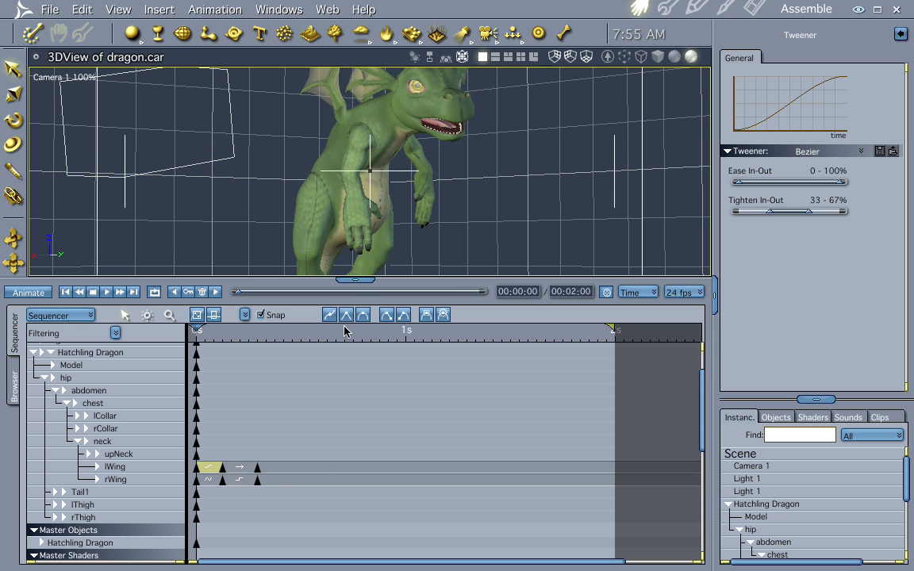
pyautogui.moveTo(360, 278); pyautogui.dragTo(359, 332)
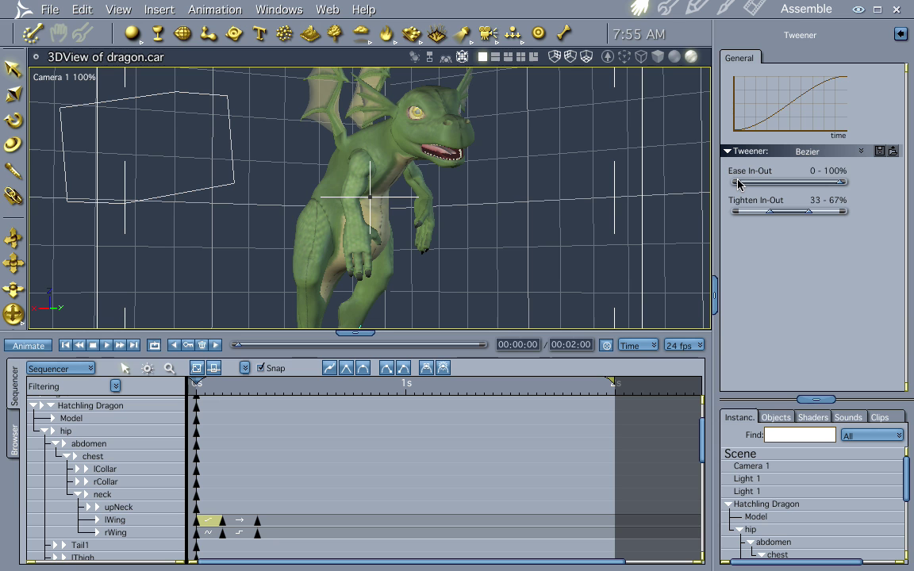
pyautogui.moveTo(740, 184)
pyautogui.mouseDown()
pyautogui.moveTo(754, 184)
pyautogui.moveTo(737, 184)
pyautogui.mouseUp()
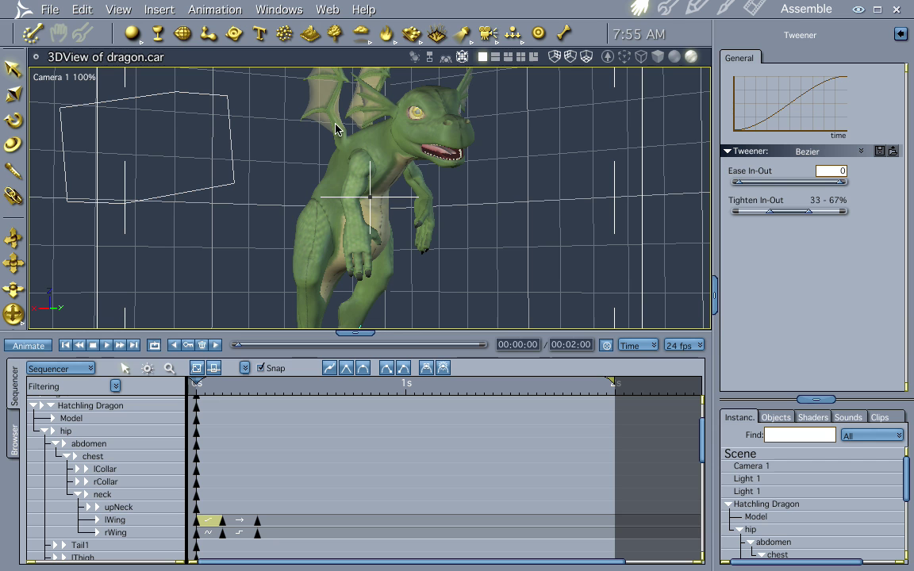
pyautogui.moveTo(741, 185); pyautogui.dragTo(780, 184)
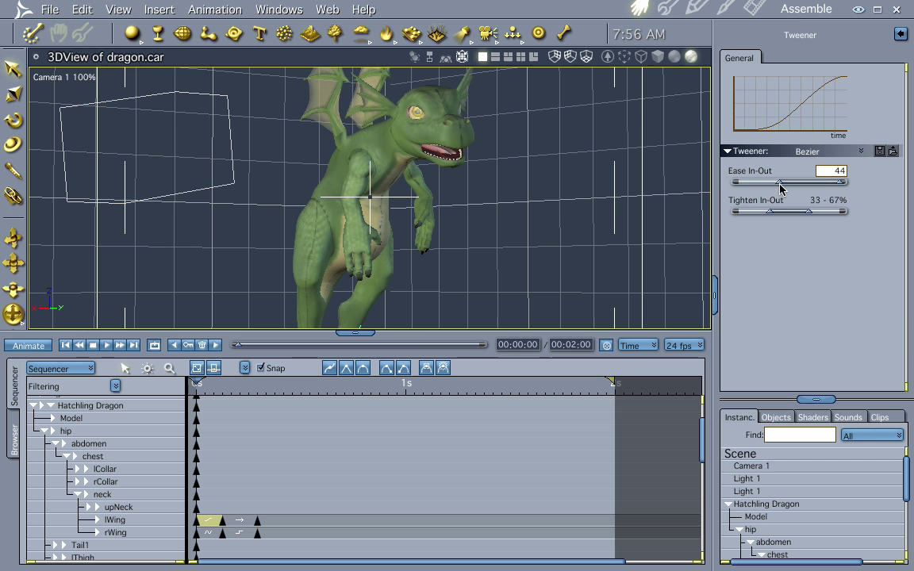
pyautogui.moveTo(779, 182); pyautogui.dragTo(734, 183)
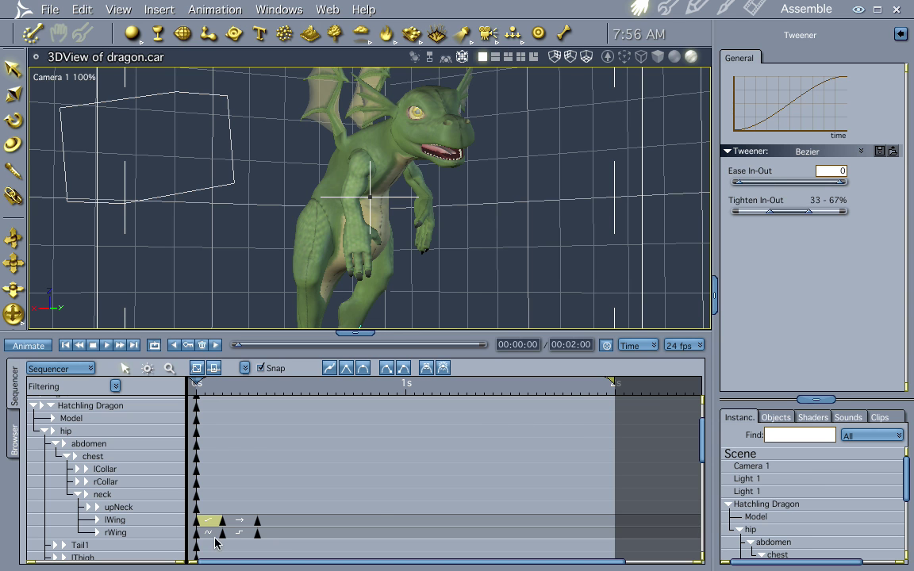
pyautogui.click(239, 522)
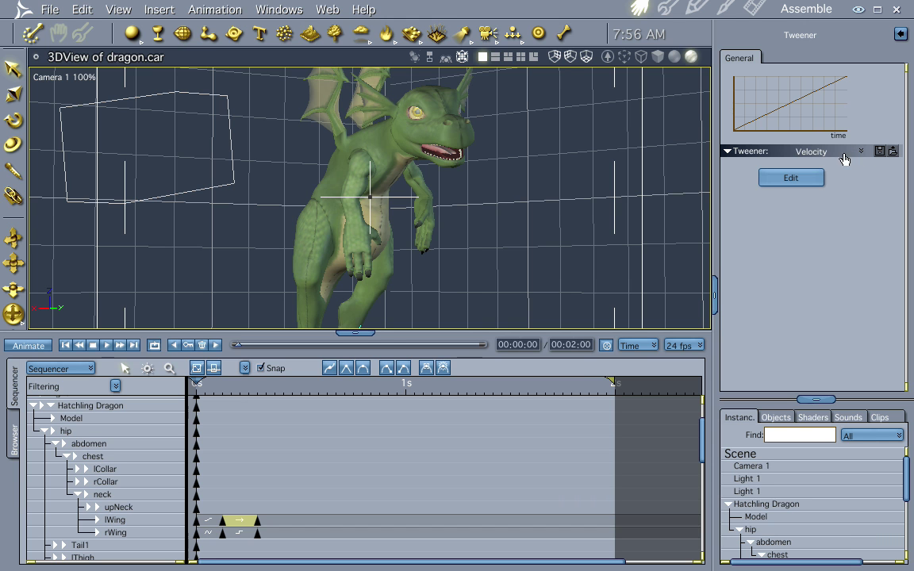
# Edit the Velocity curve, raising the start handle and lowering the end into an ease-in, ease-out shape
pyautogui.click(791, 180)
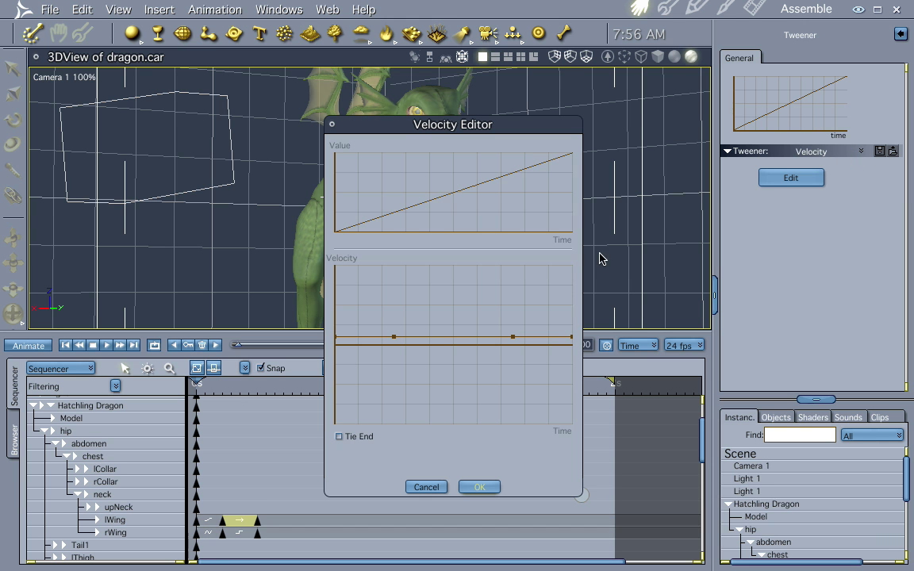
pyautogui.moveTo(394, 340)
pyautogui.mouseDown()
pyautogui.moveTo(396, 307)
pyautogui.moveTo(398, 316)
pyautogui.mouseUp()
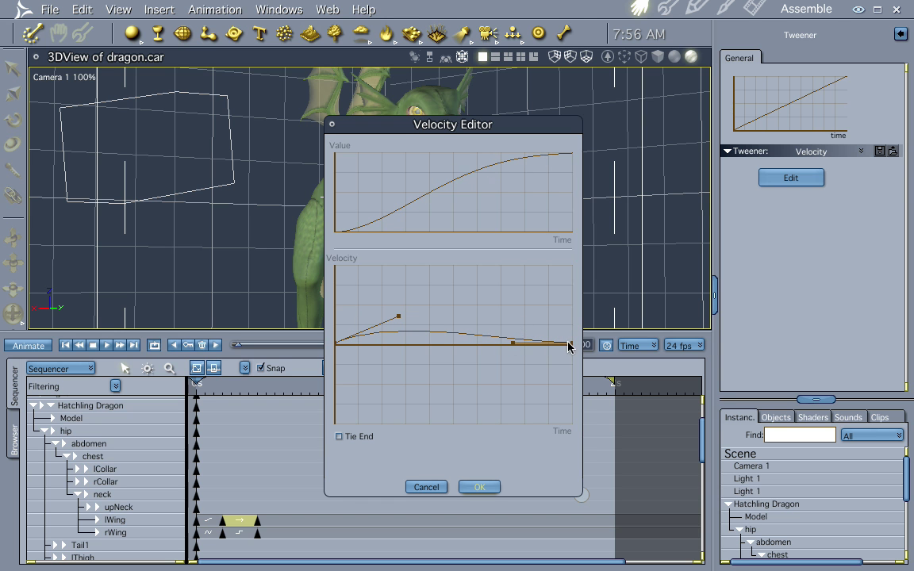
pyautogui.moveTo(571, 350)
pyautogui.mouseDown()
pyautogui.moveTo(571, 331)
pyautogui.moveTo(572, 368)
pyautogui.moveTo(560, 344)
pyautogui.moveTo(557, 392)
pyautogui.mouseUp()
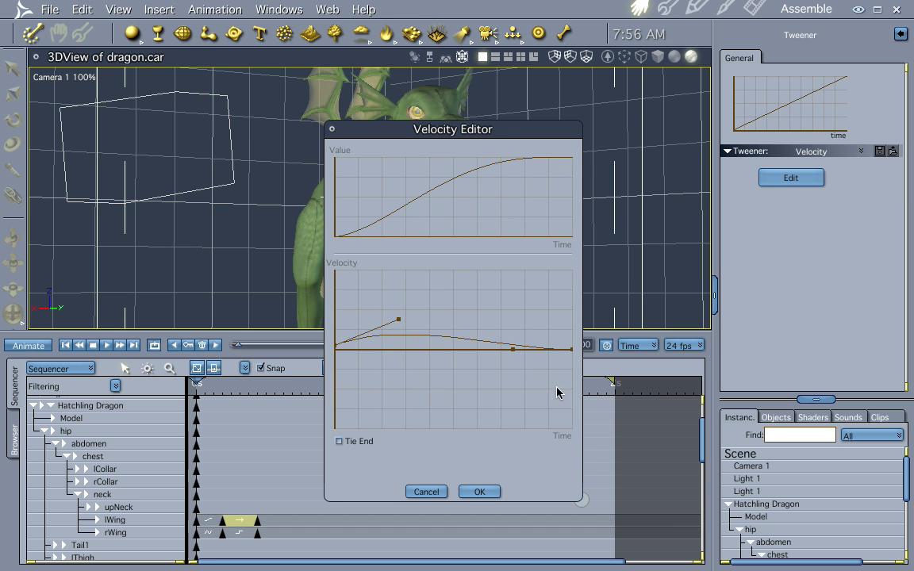
pyautogui.click(480, 492)
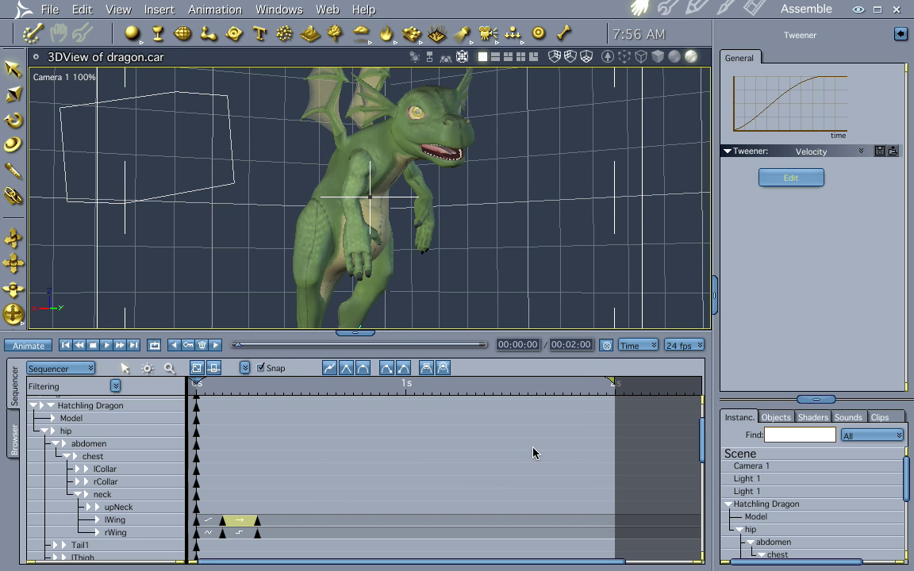
# Change the second lWing segment's tweener from Velocity to Bezier
pyautogui.rightClick(236, 524)
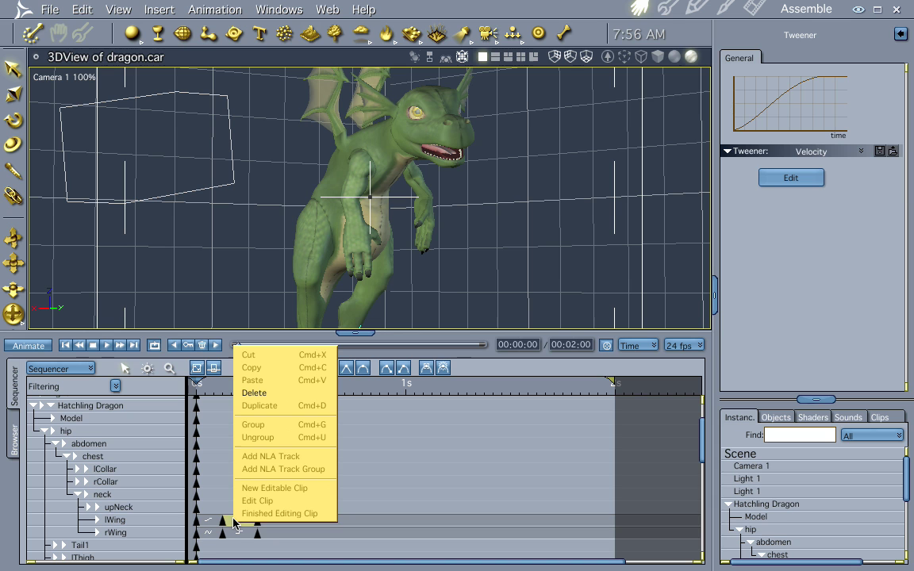
pyautogui.click(366, 518)
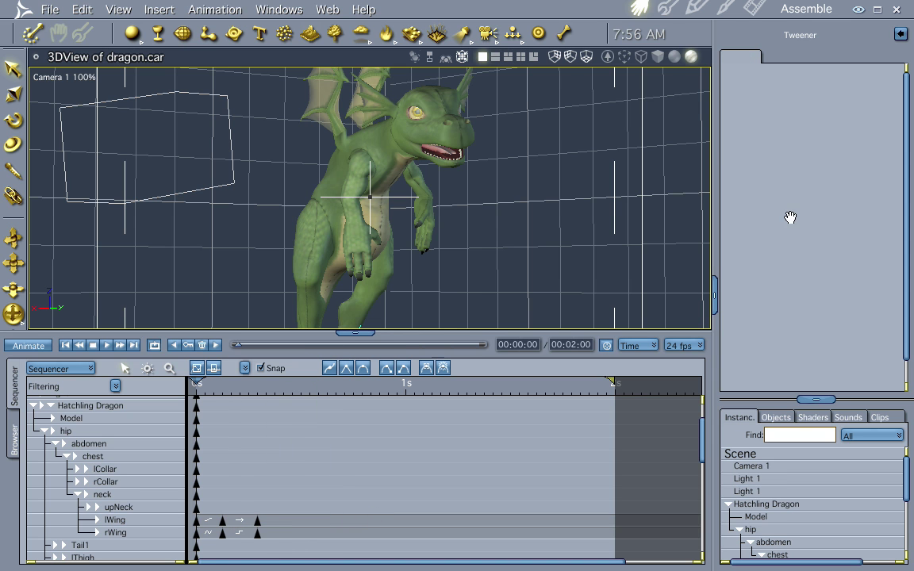
pyautogui.click(241, 522)
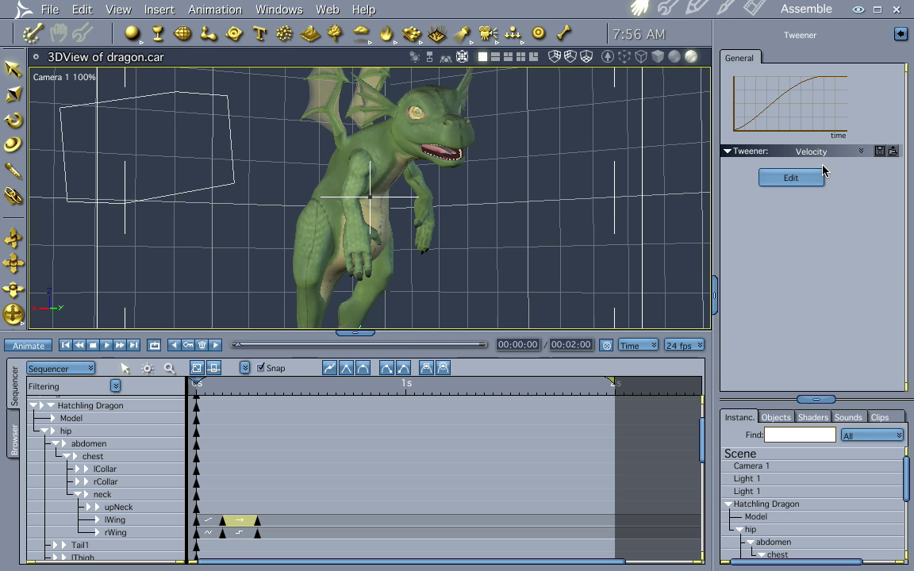
pyautogui.click(861, 151)
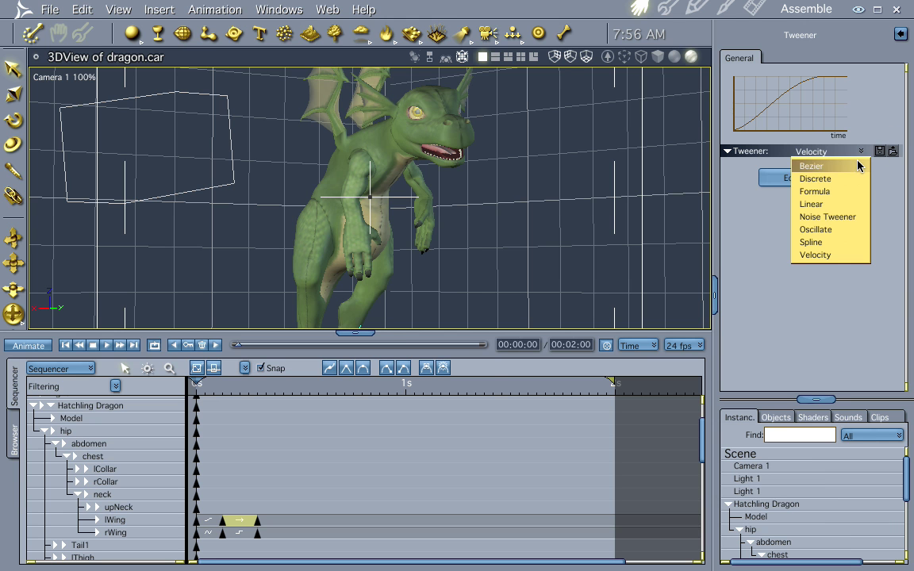
pyautogui.click(821, 166)
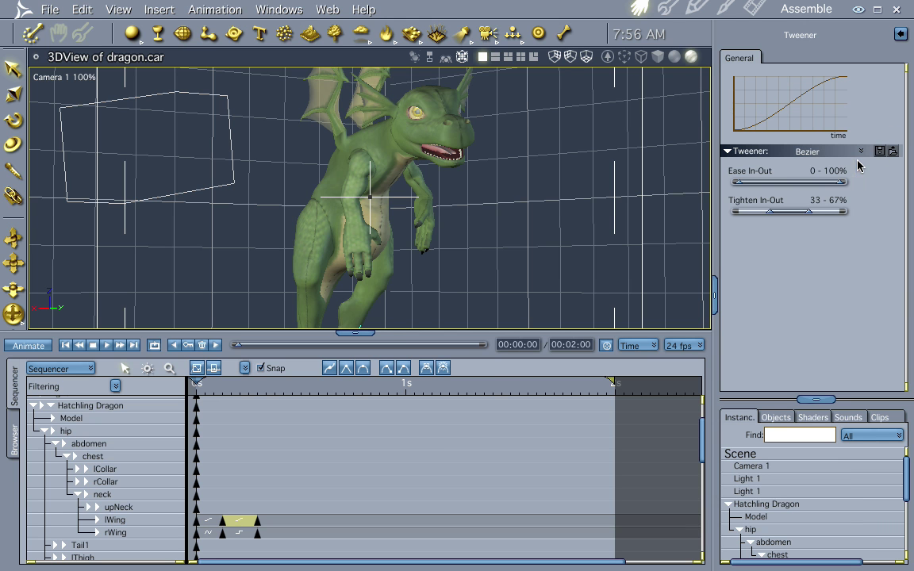
pyautogui.click(211, 533)
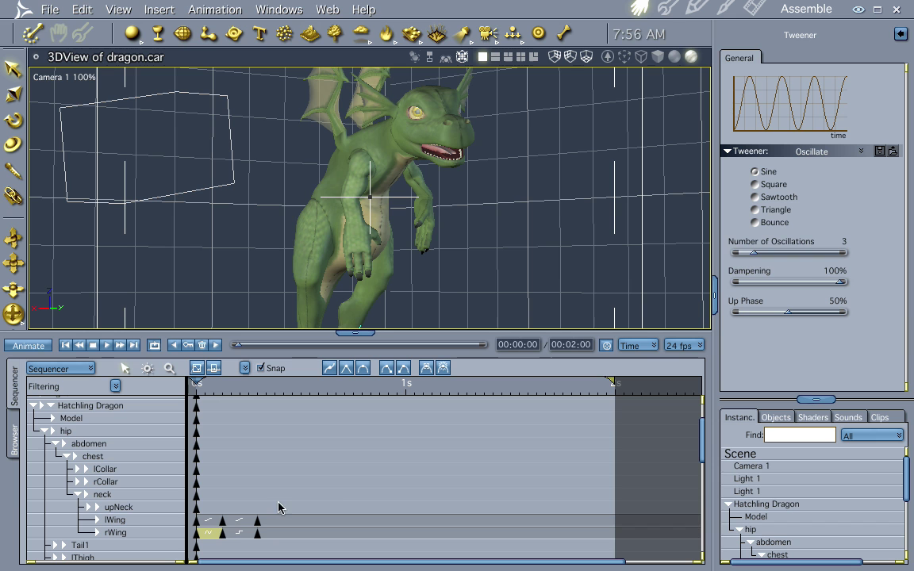
# Set both the first and second rWing segments' tweeners to Bezier
pyautogui.click(859, 159)
pyautogui.click(809, 164)
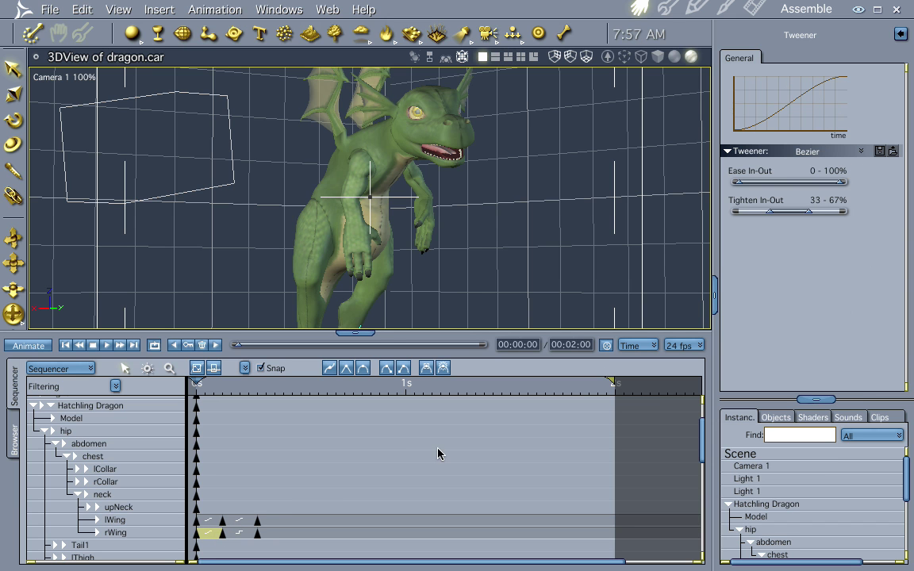
pyautogui.click(240, 532)
pyautogui.click(241, 534)
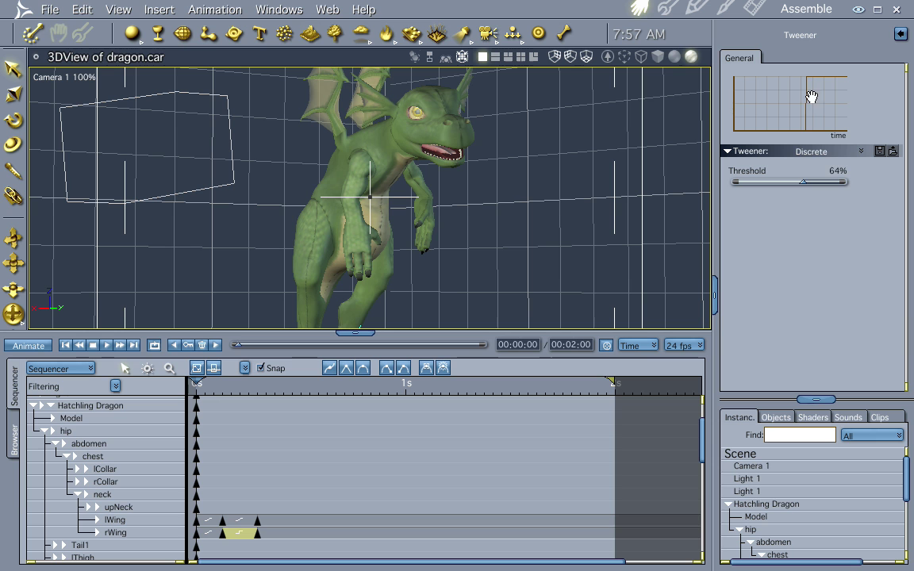
pyautogui.click(860, 152)
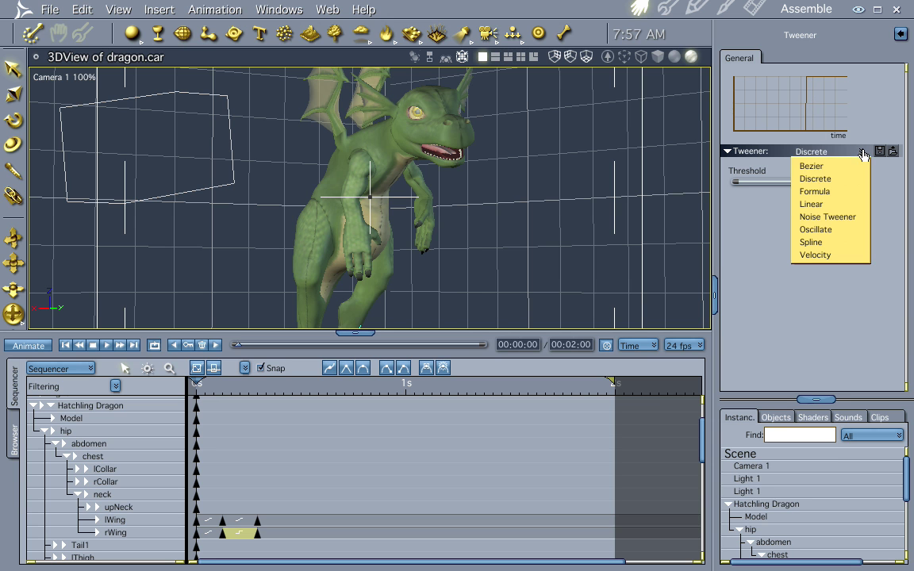
pyautogui.click(852, 167)
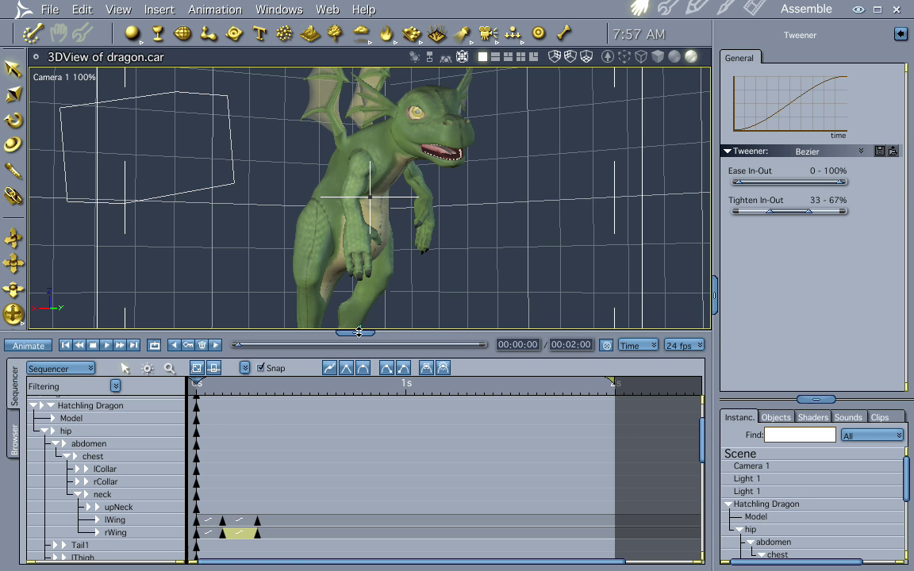
# Enlarge the sequencer and marquee-select all the lWing and rWing keyframes
pyautogui.moveTo(358, 331); pyautogui.dragTo(354, 299)
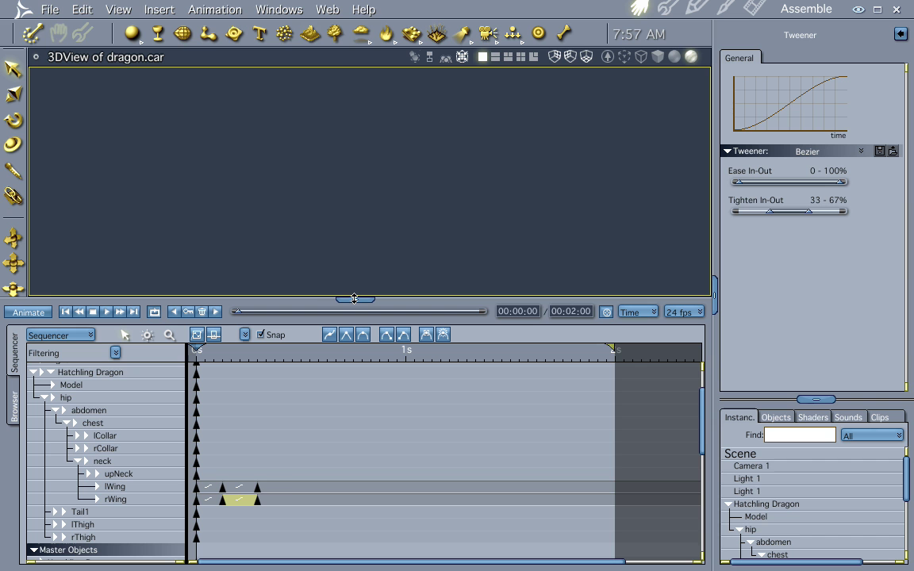
pyautogui.moveTo(283, 472); pyautogui.dragTo(193, 511)
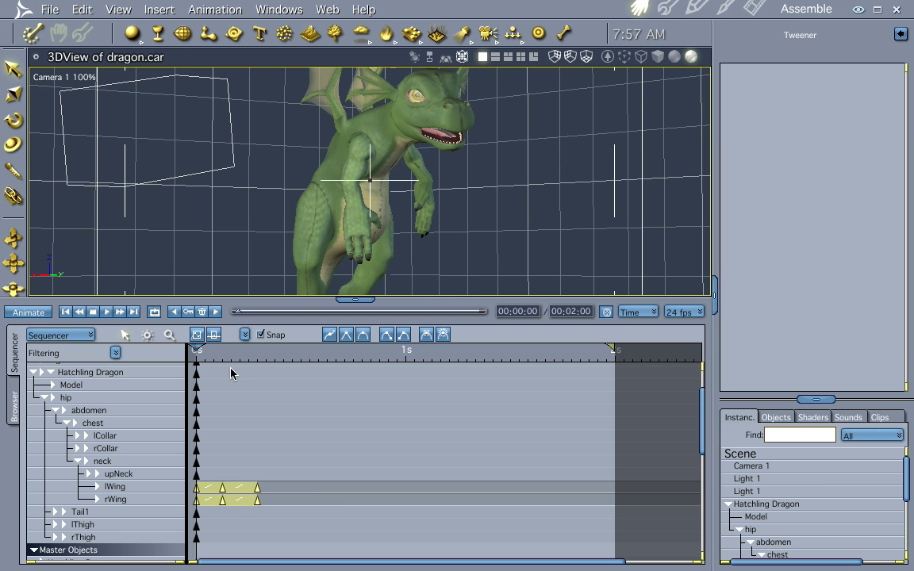
pyautogui.click(287, 481)
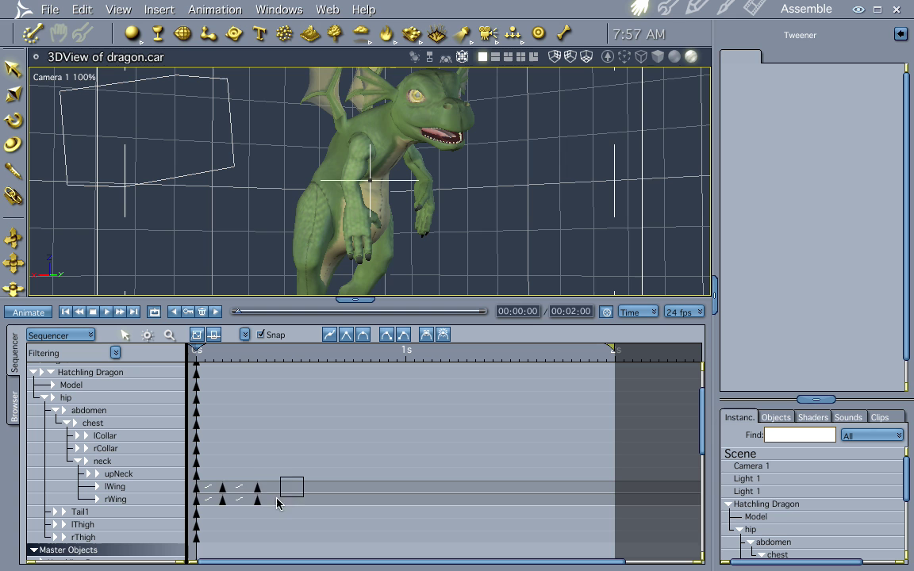
pyautogui.moveTo(278, 503); pyautogui.dragTo(192, 510)
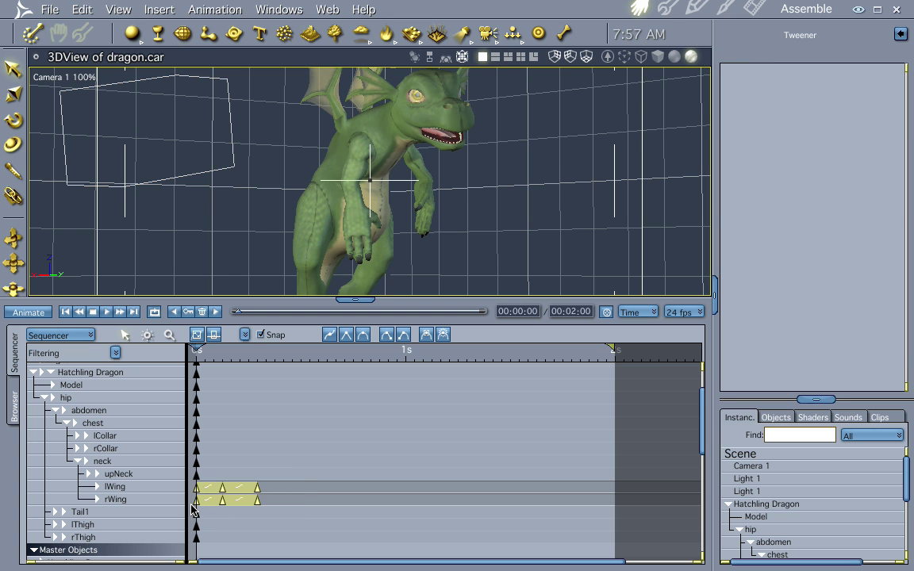
pyautogui.click(244, 336)
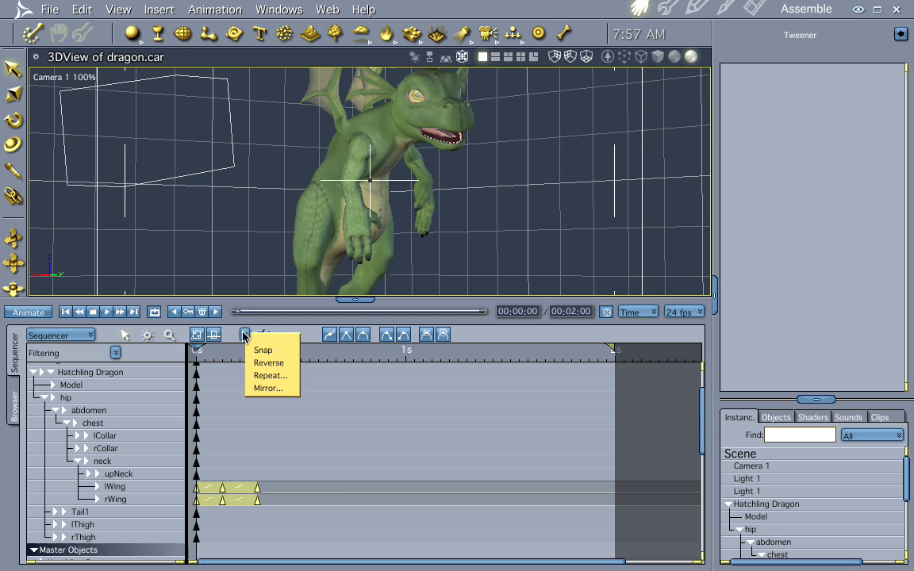
# Apply Repeat to the selected lWing/rWing keyframes, confirm the iteration count, and scrub forward
pyautogui.click(257, 376)
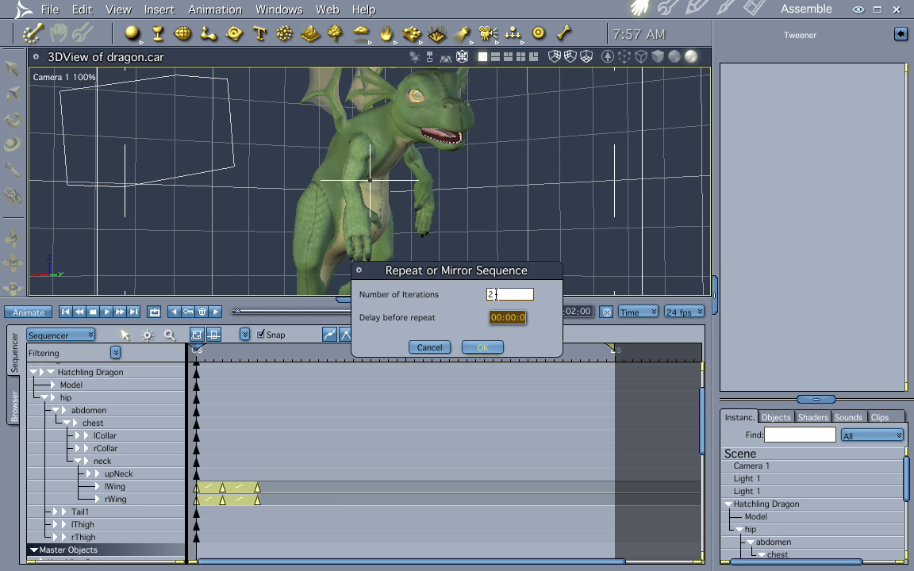
pyautogui.doubleClick(505, 300)
pyautogui.press('Return')
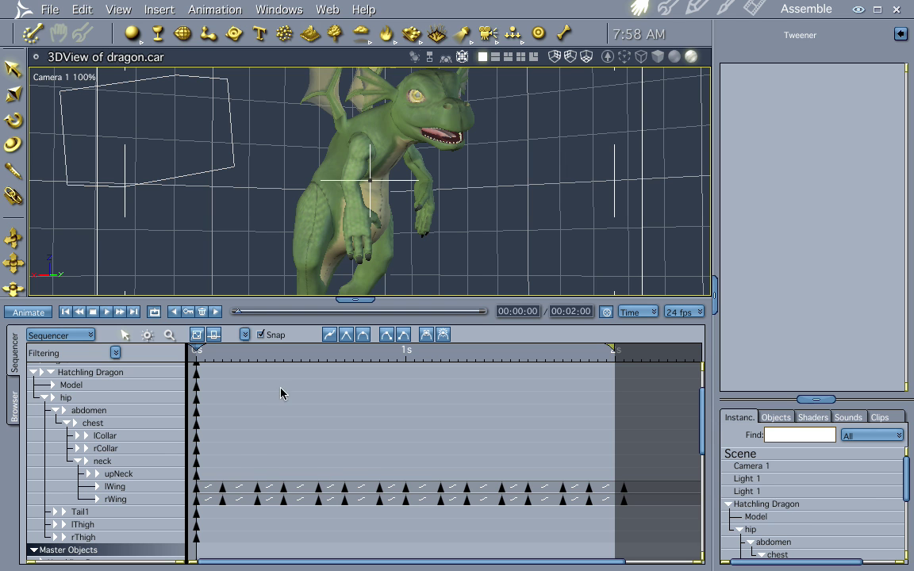
pyautogui.moveTo(240, 313); pyautogui.dragTo(308, 315)
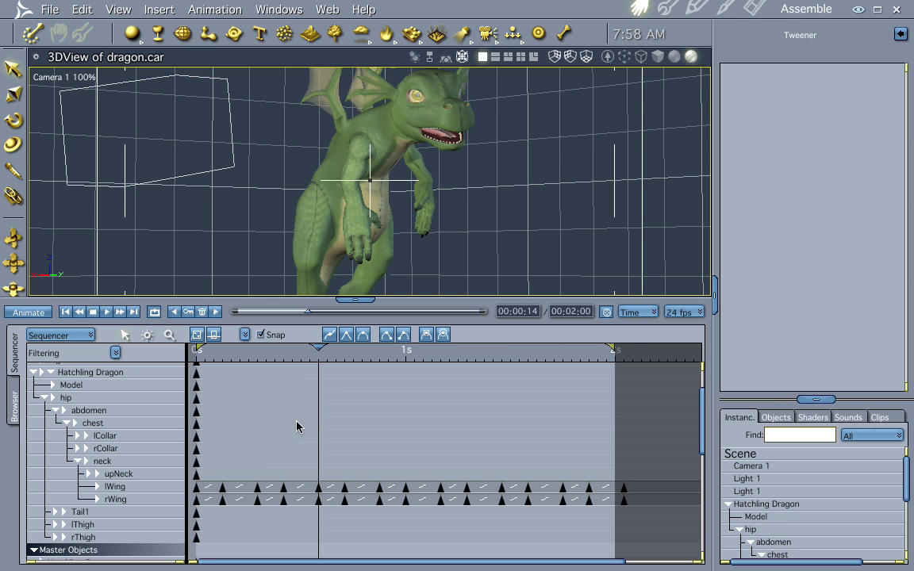
# Select the upNeck, lWing and rWing tracks in turn, then readjust the 3D view/sequencer split
pyautogui.click(245, 335)
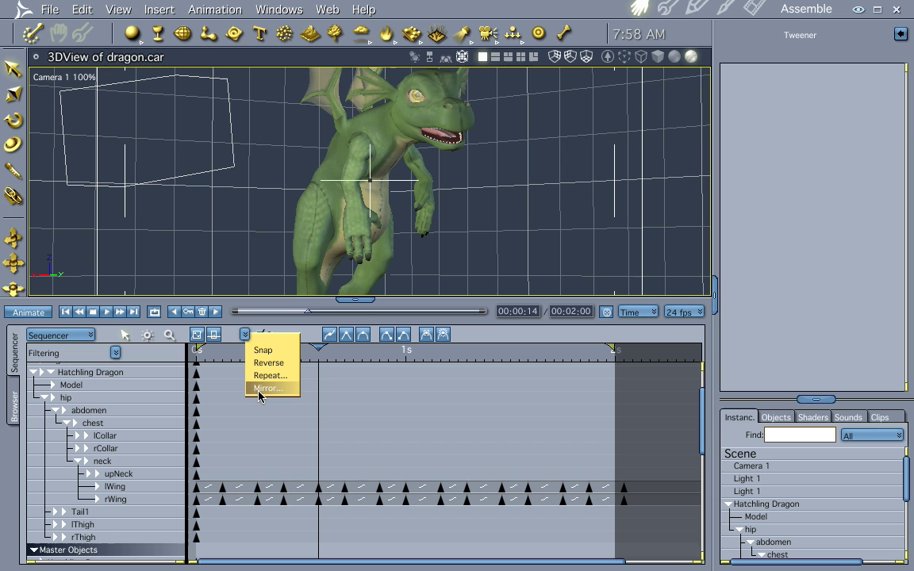
pyautogui.click(208, 301)
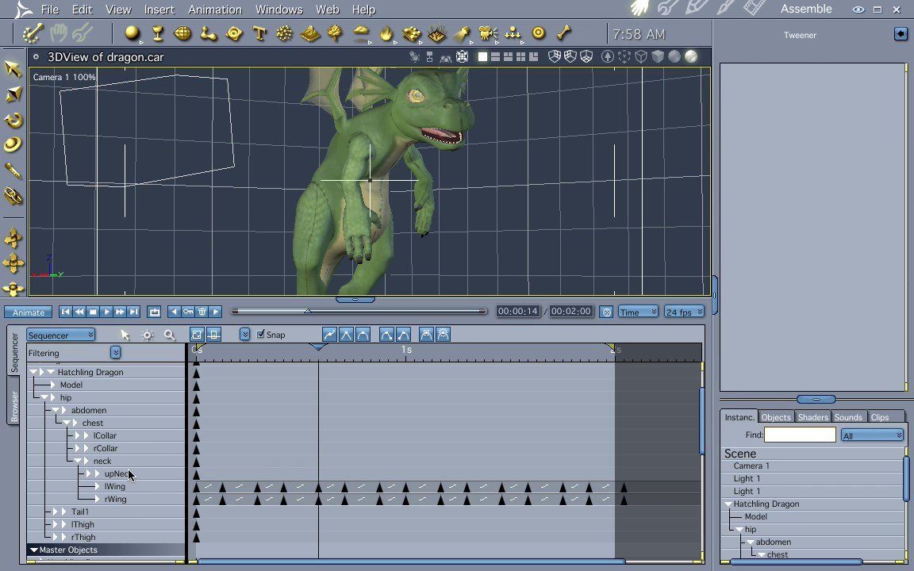
pyautogui.click(129, 474)
pyautogui.click(119, 487)
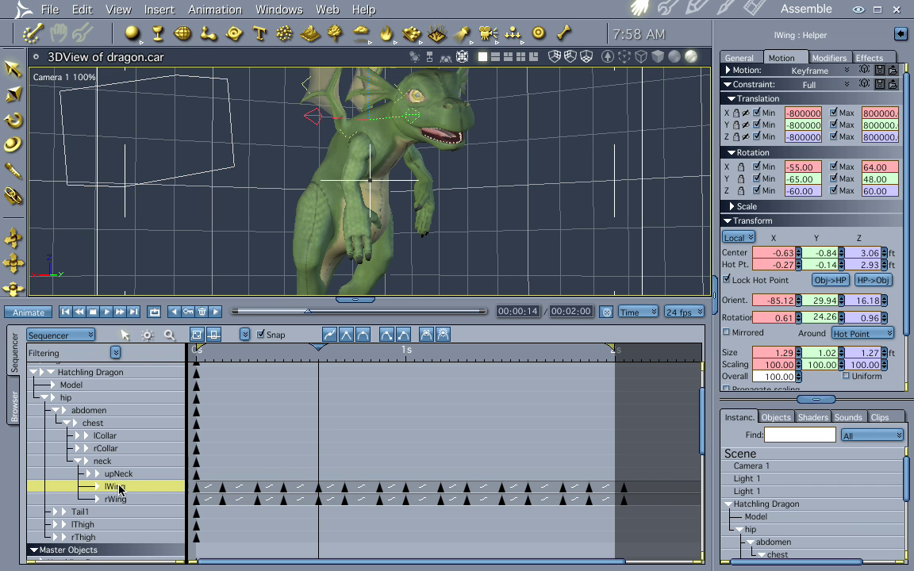
pyautogui.click(115, 499)
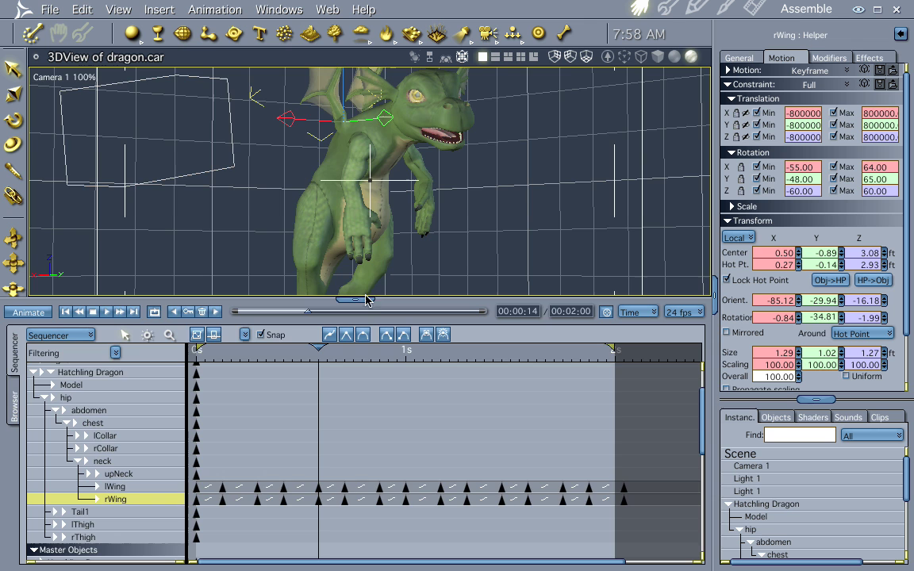
pyautogui.moveTo(368, 299); pyautogui.dragTo(367, 411)
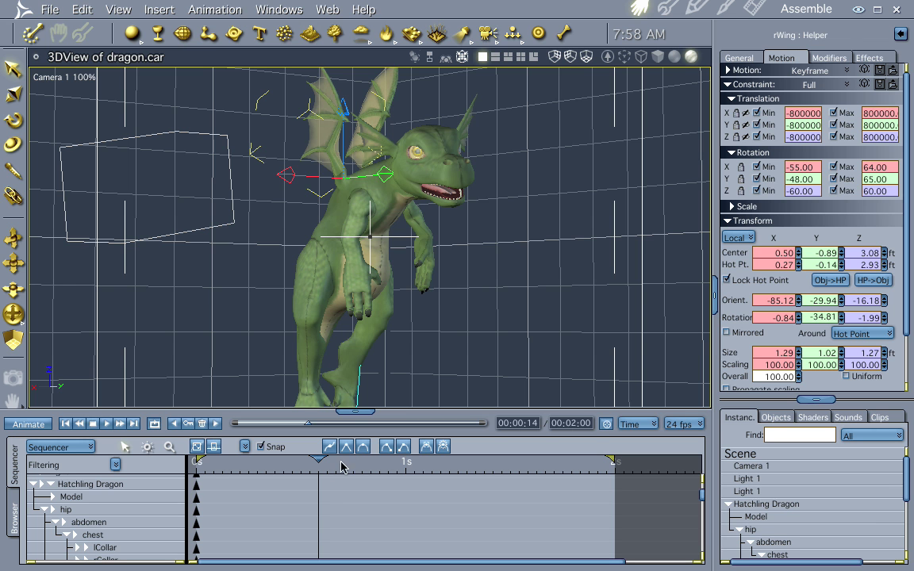
pyautogui.moveTo(356, 410); pyautogui.dragTo(355, 287)
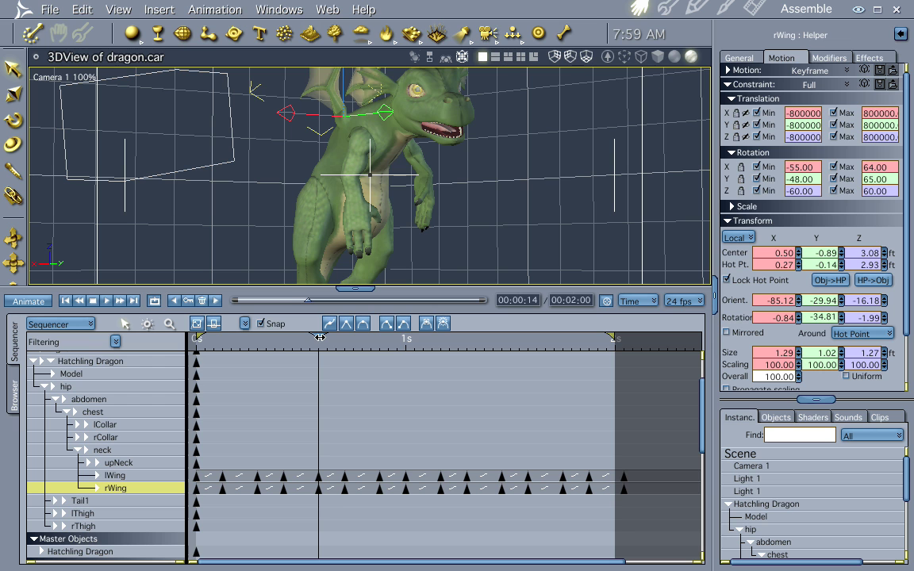
# Check that the repeated lWing and rWing tweens are Bezier, then collapse the sequencer to show the whole dragon
pyautogui.click(297, 476)
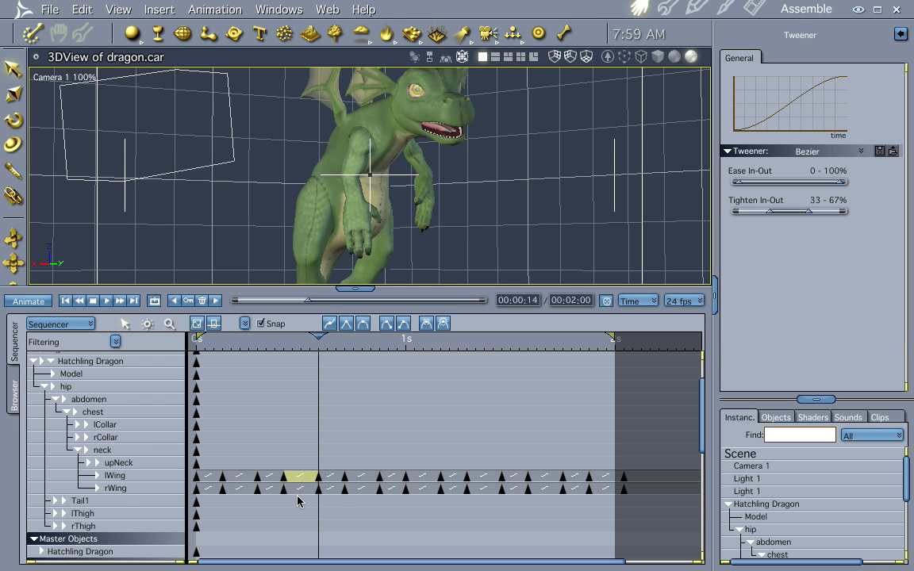
pyautogui.click(299, 489)
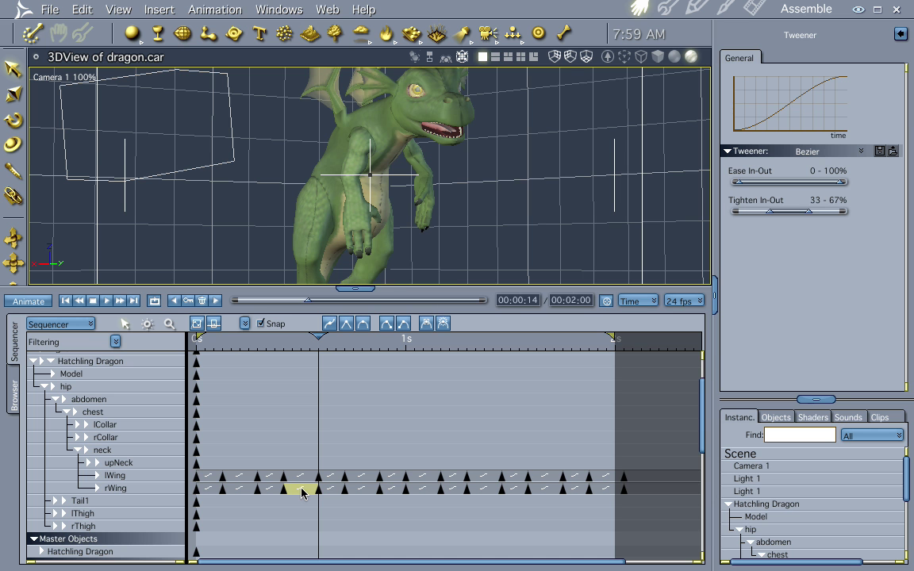
pyautogui.click(362, 289)
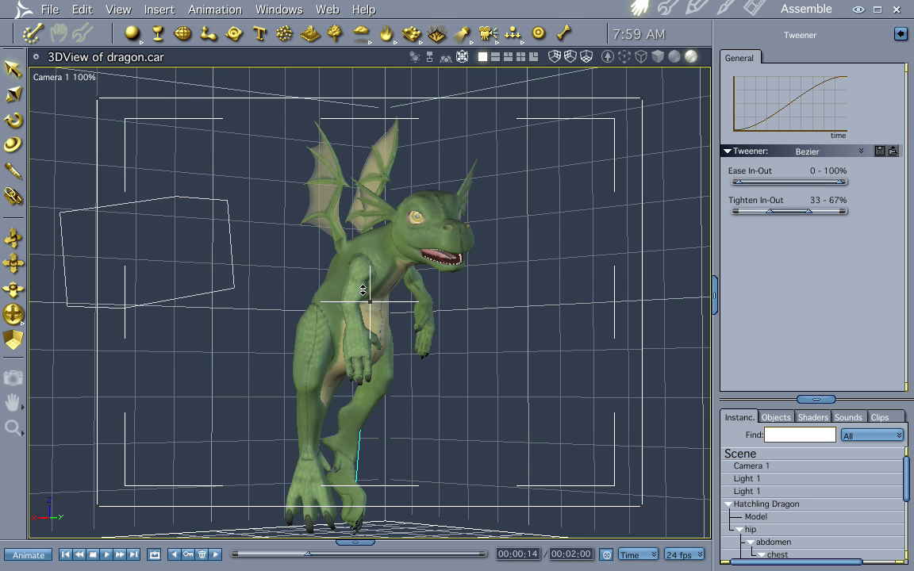